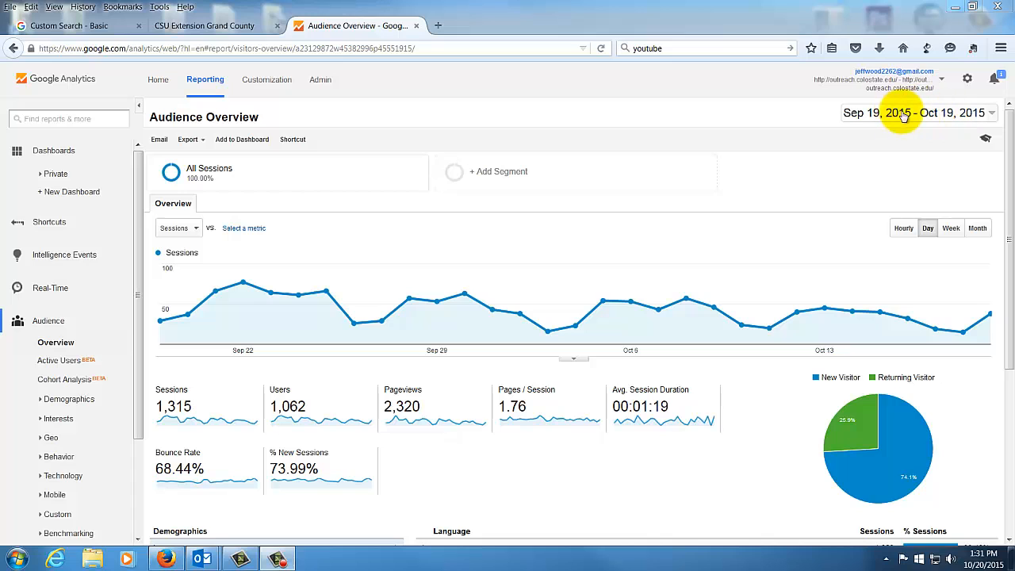
Check the Audience Overview's date range options and review its sessions chart, summary metrics and demographics
click(991, 115)
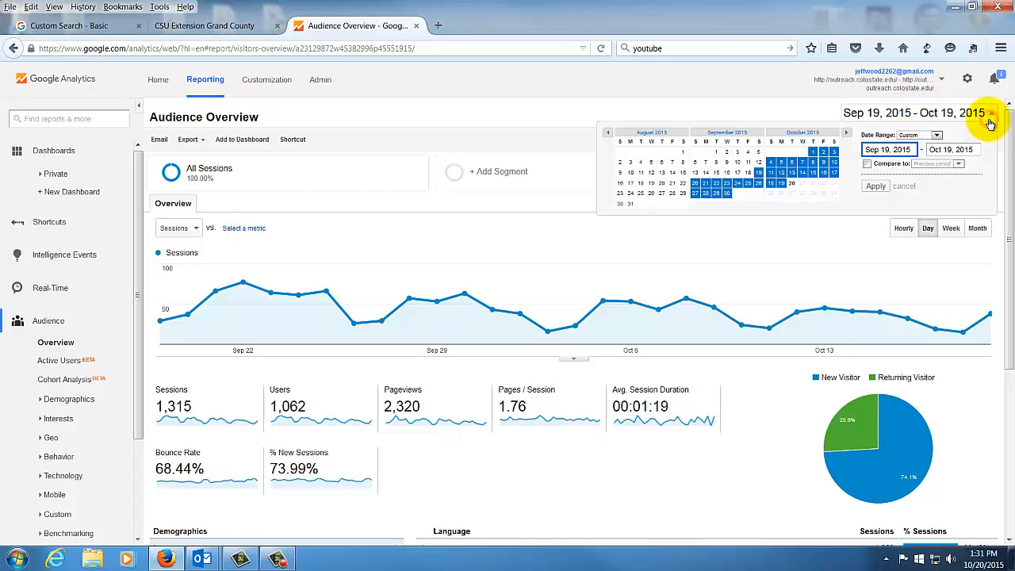
click(766, 244)
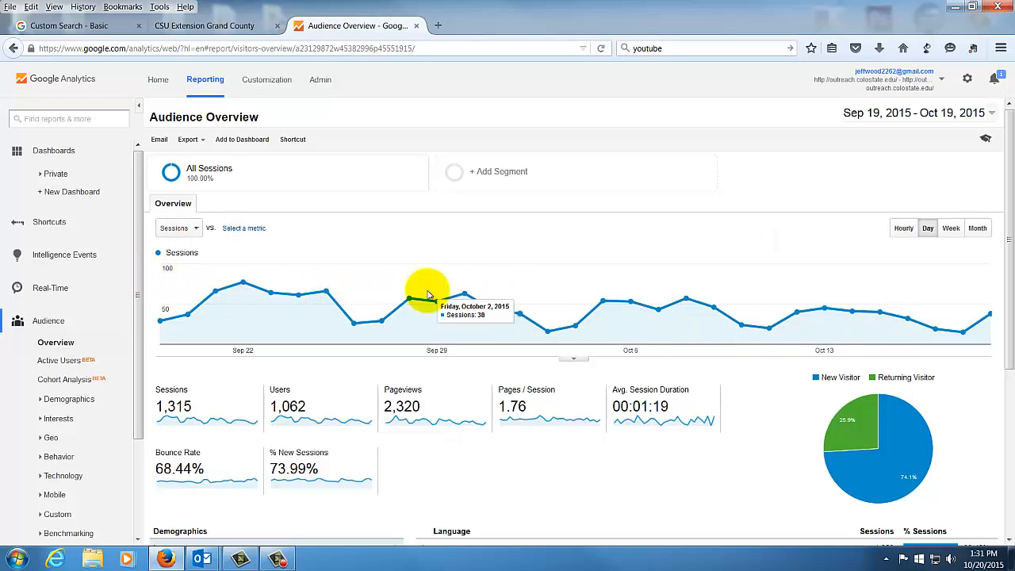
scroll(616, 313, down, 2)
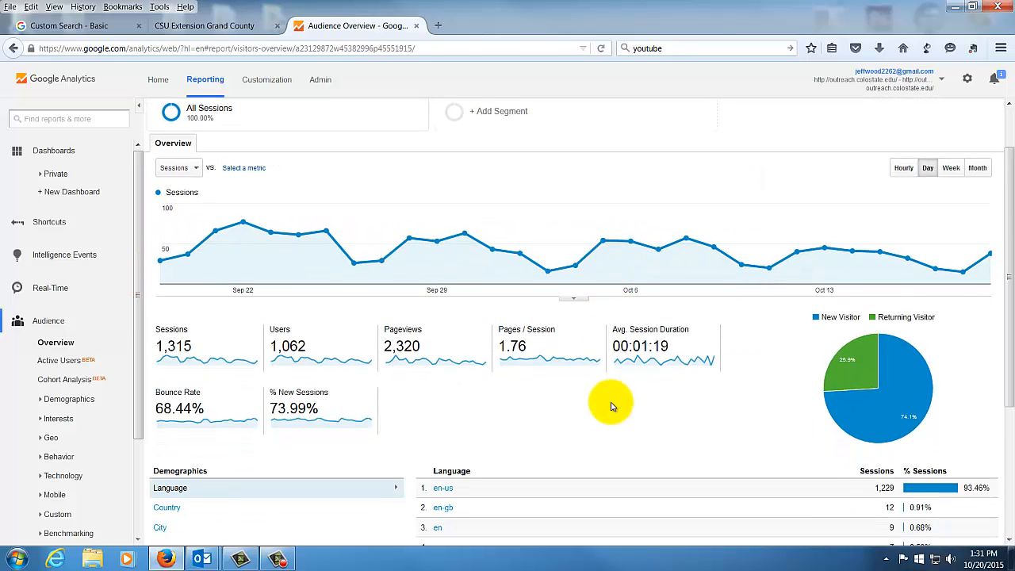
scroll(611, 406, down, 2)
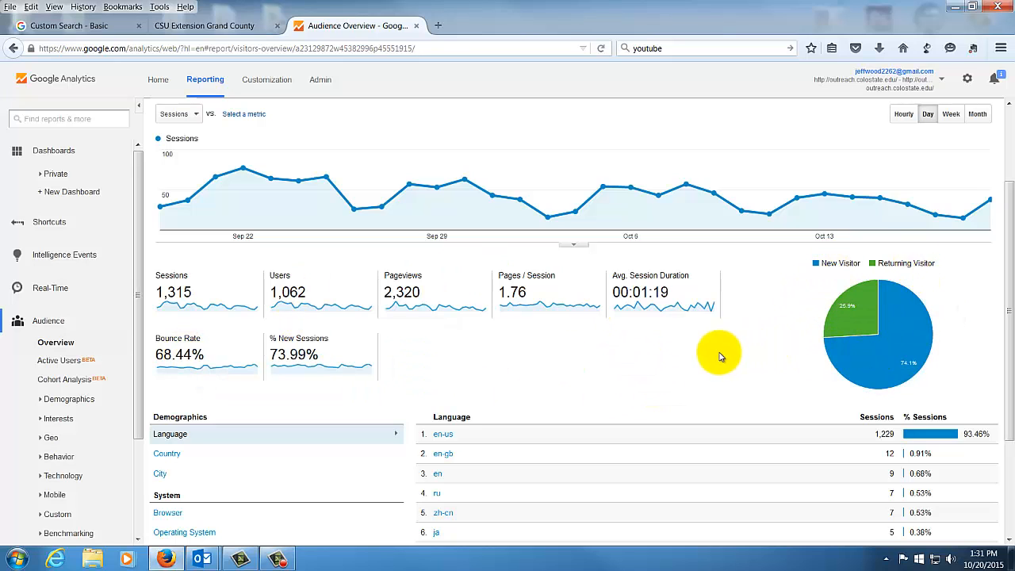
scroll(720, 353, down, 3)
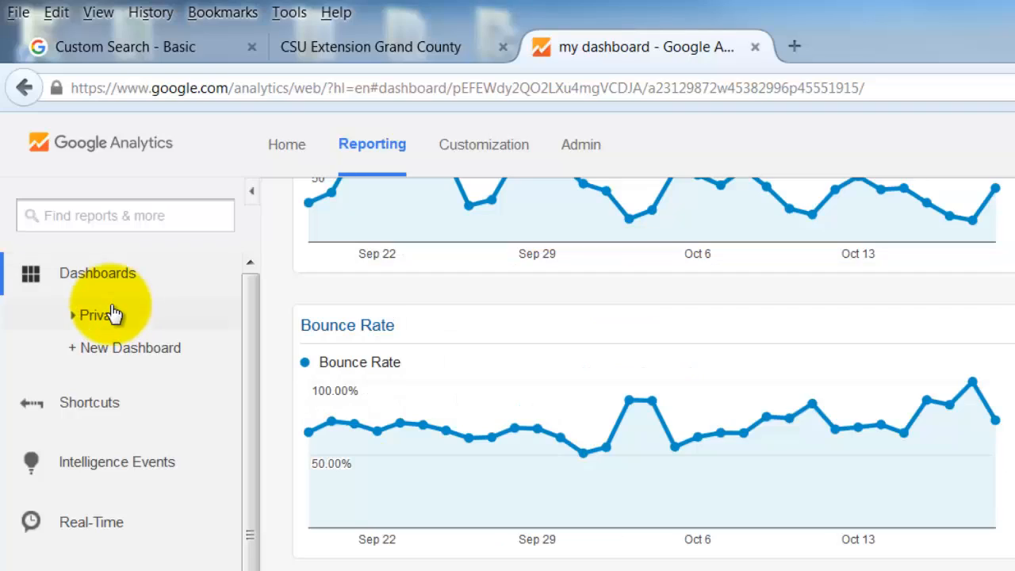
Expand the private dashboards and examine the Sessions, Users, Bounce Rate and three goal widgets of my dashboard
click(103, 316)
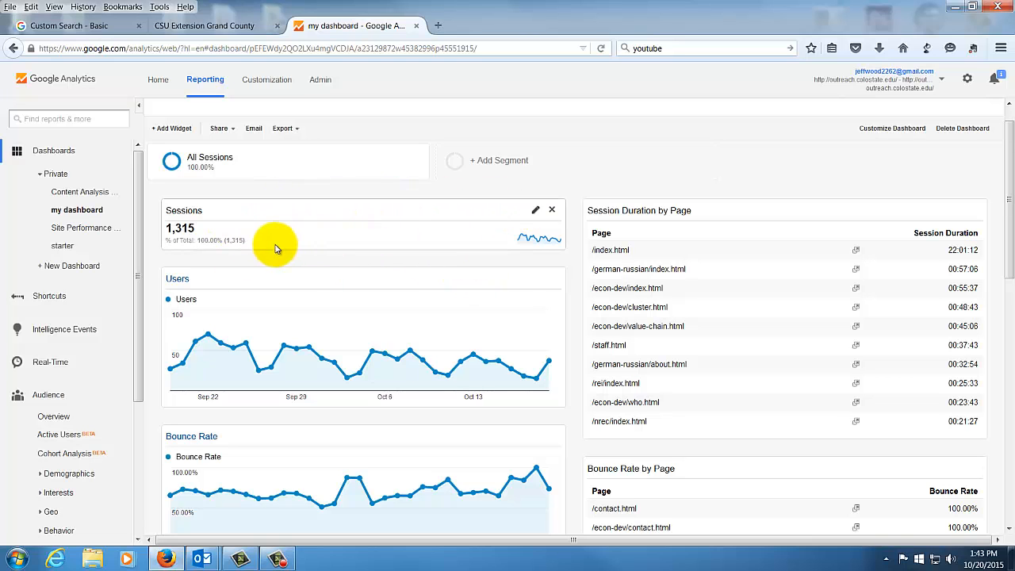
scroll(276, 246, down, 1)
scroll(275, 246, down, 3)
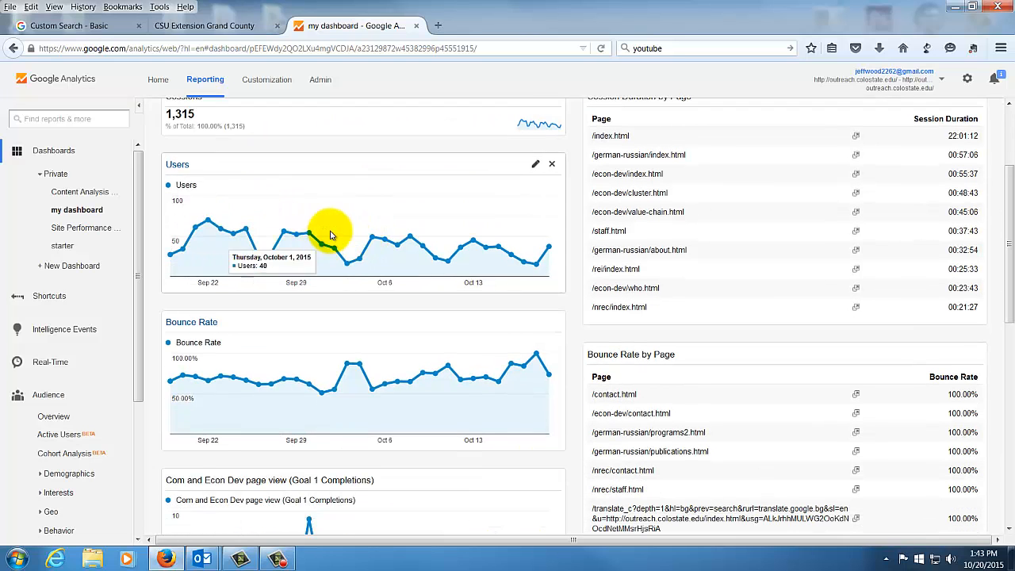
scroll(331, 235, down, 2)
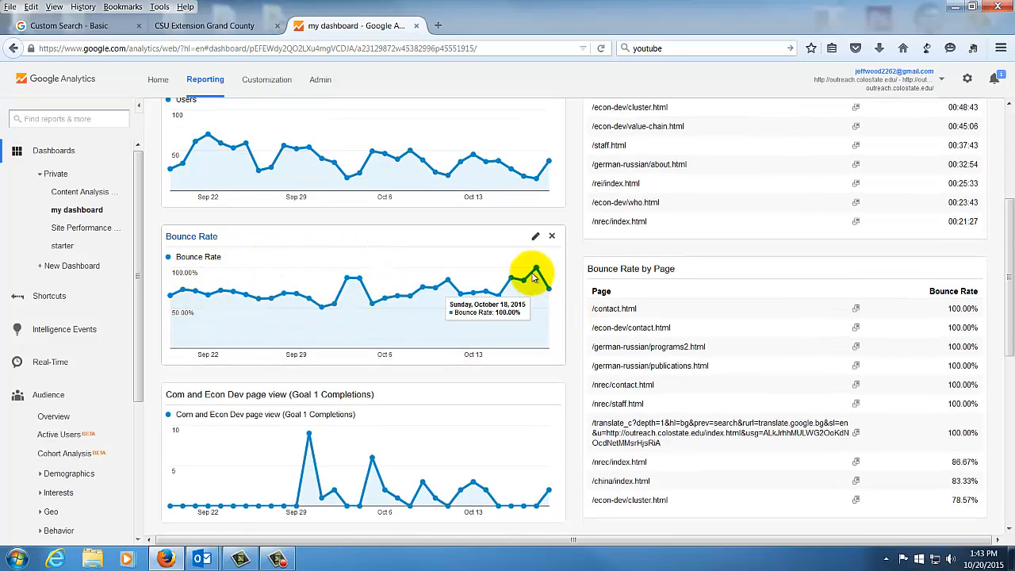
scroll(491, 277, down, 2)
scroll(491, 278, down, 2)
scroll(468, 277, down, 1)
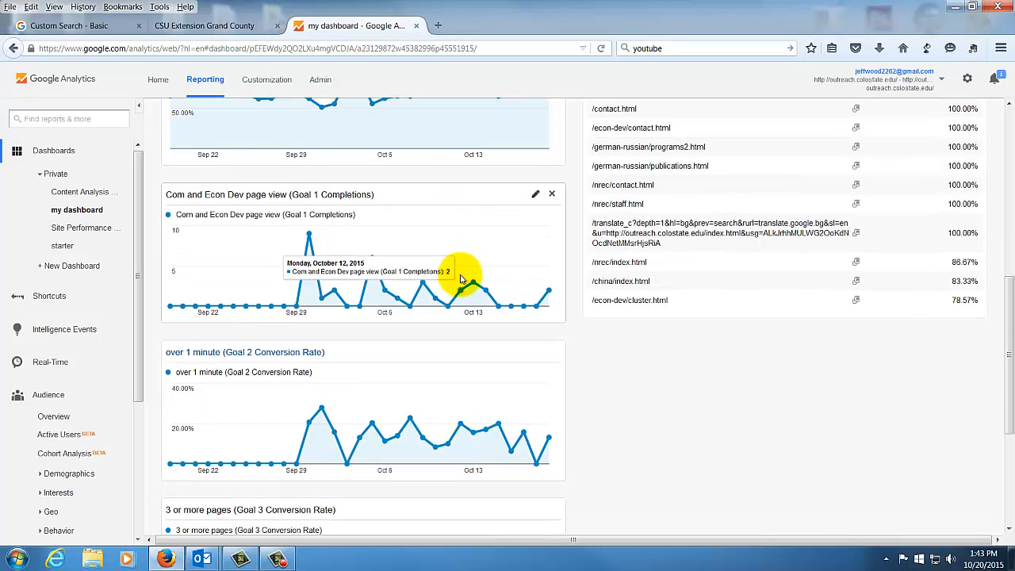
scroll(564, 331, down, 1)
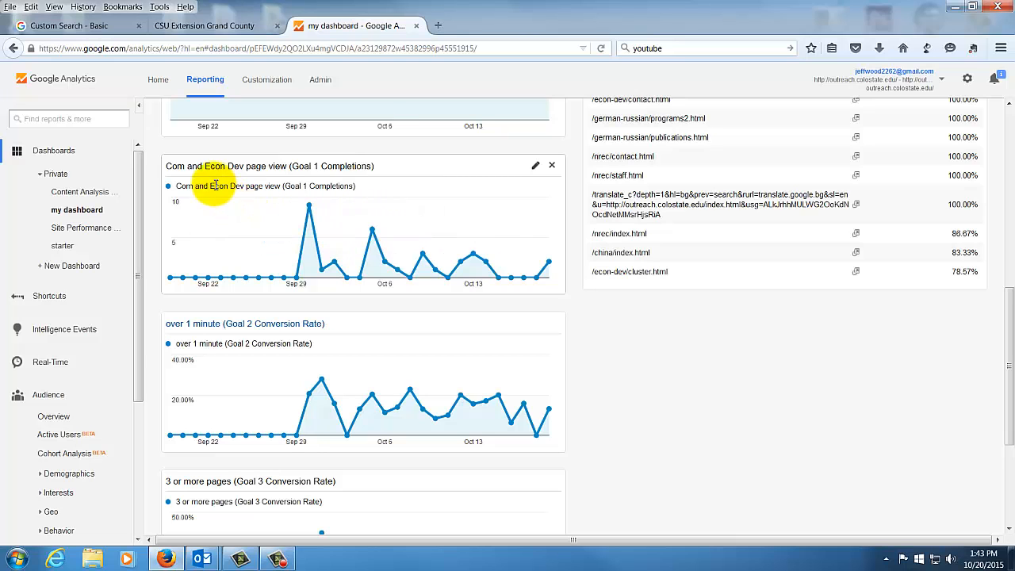
scroll(272, 333, down, 2)
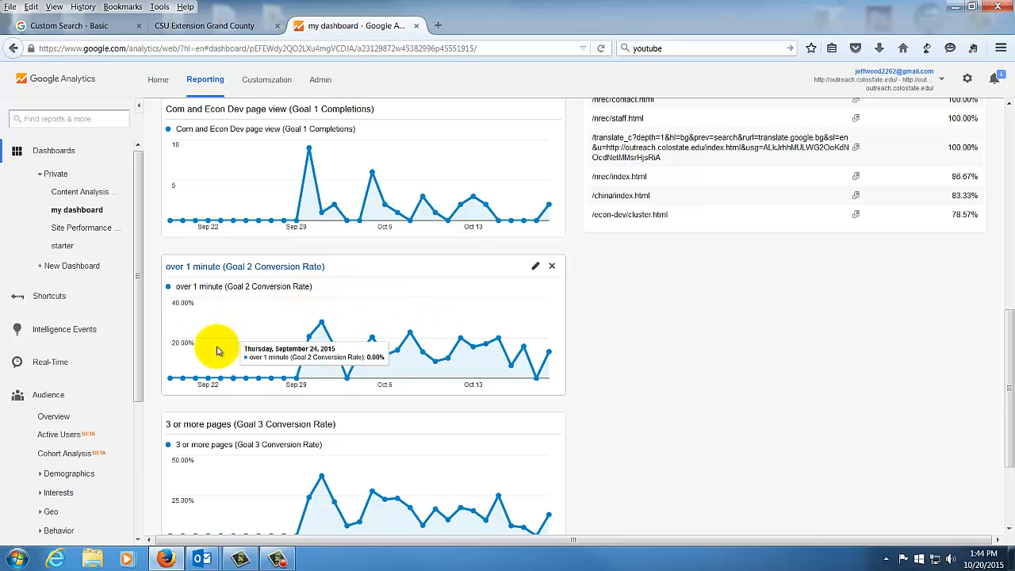
scroll(237, 319, down, 3)
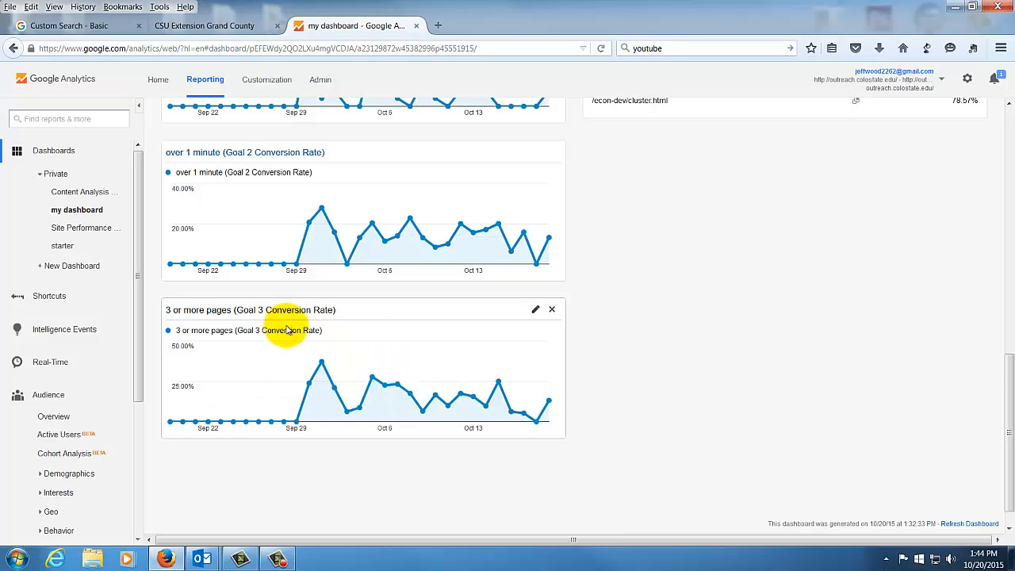
scroll(301, 375, up, 1)
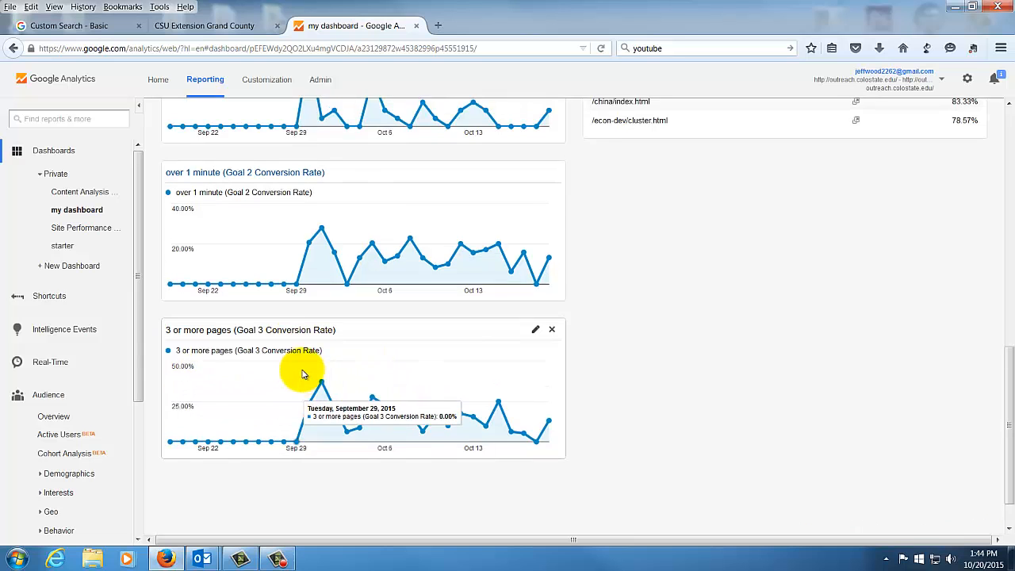
Review the Session Duration by Page and Bounce Rate by Page tables on my dashboard
scroll(302, 374, up, 15)
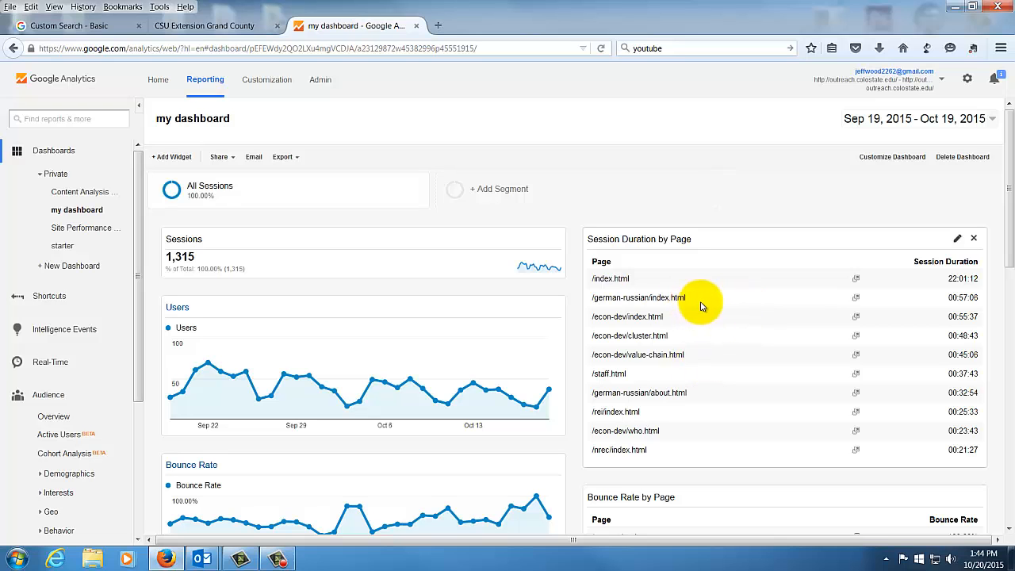
scroll(702, 306, down, 3)
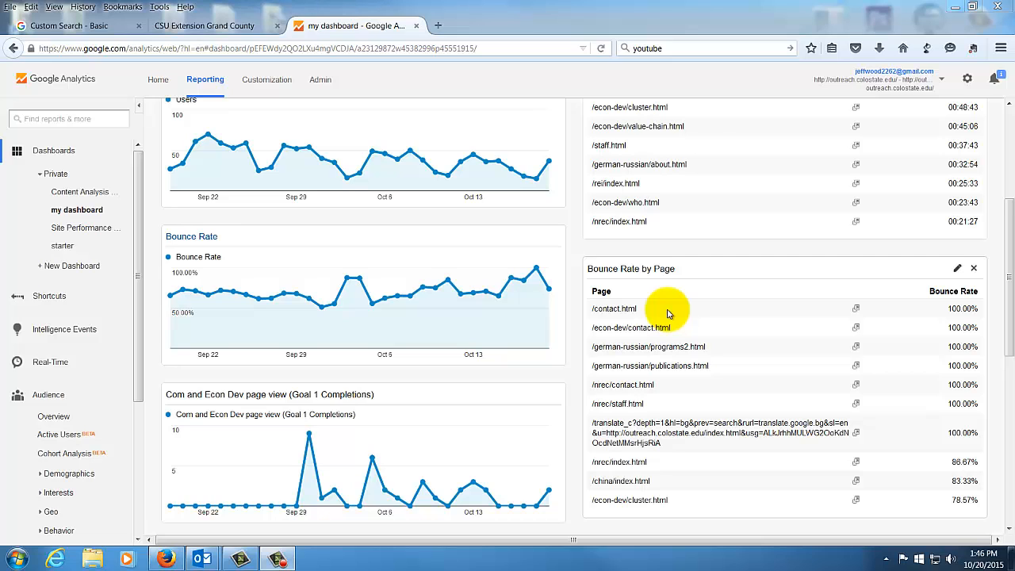
scroll(411, 244, up, 5)
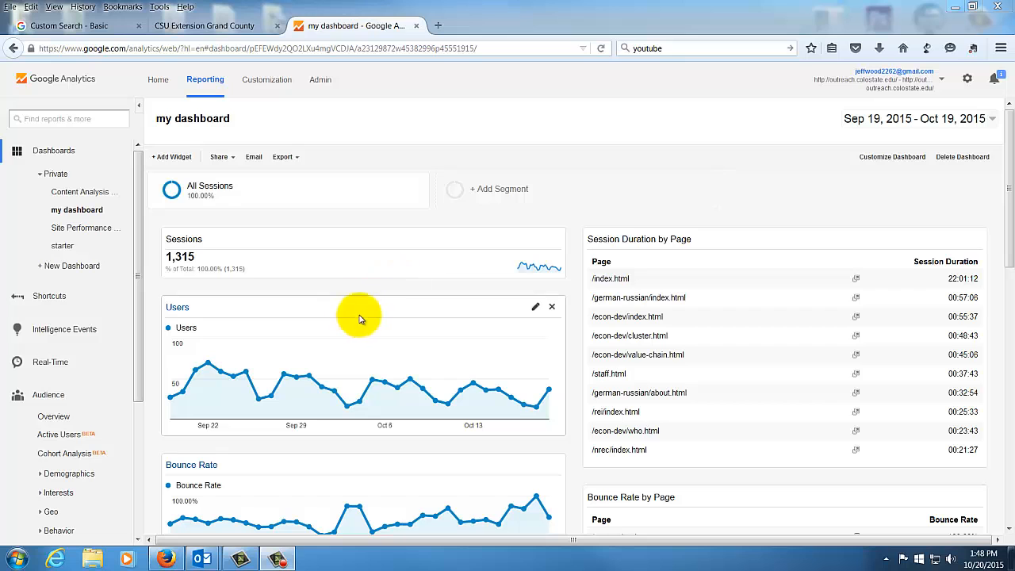
View the Sessions widget's settings and close them without changing anything
mouse_move(351, 241)
mouse_down()
mouse_move(426, 245)
mouse_move(725, 199)
mouse_move(679, 215)
mouse_move(357, 240)
mouse_up()
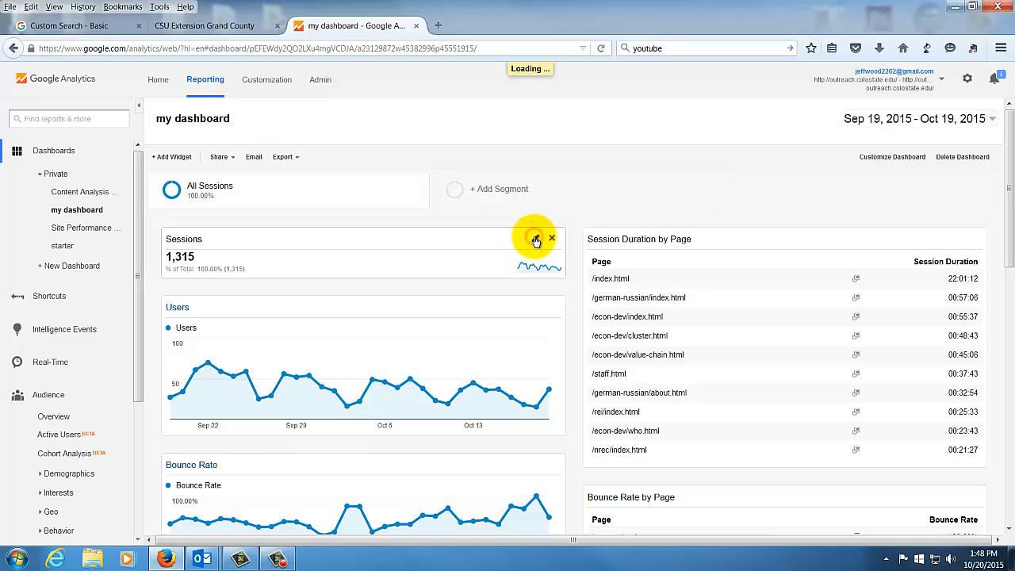
click(537, 240)
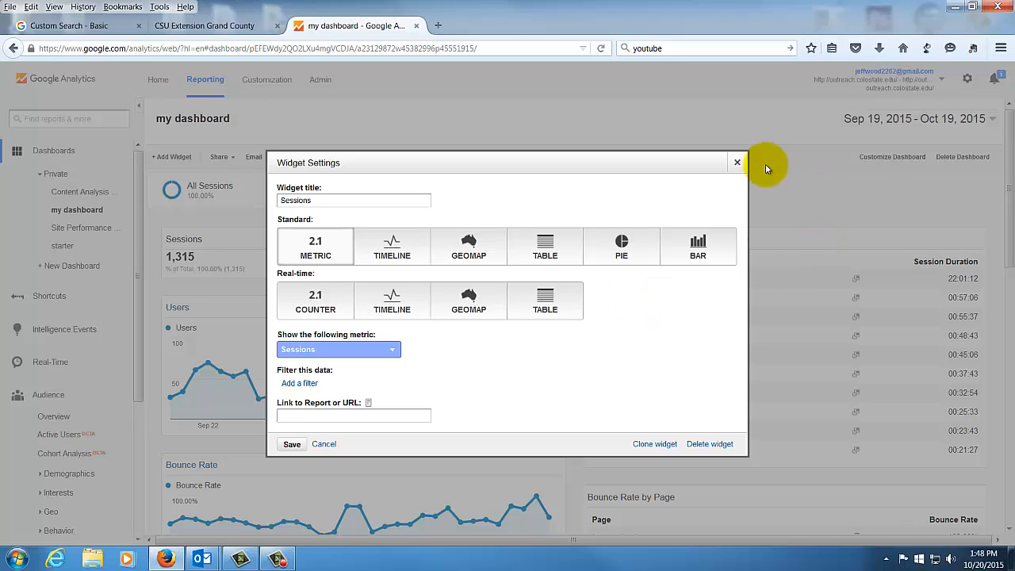
click(737, 161)
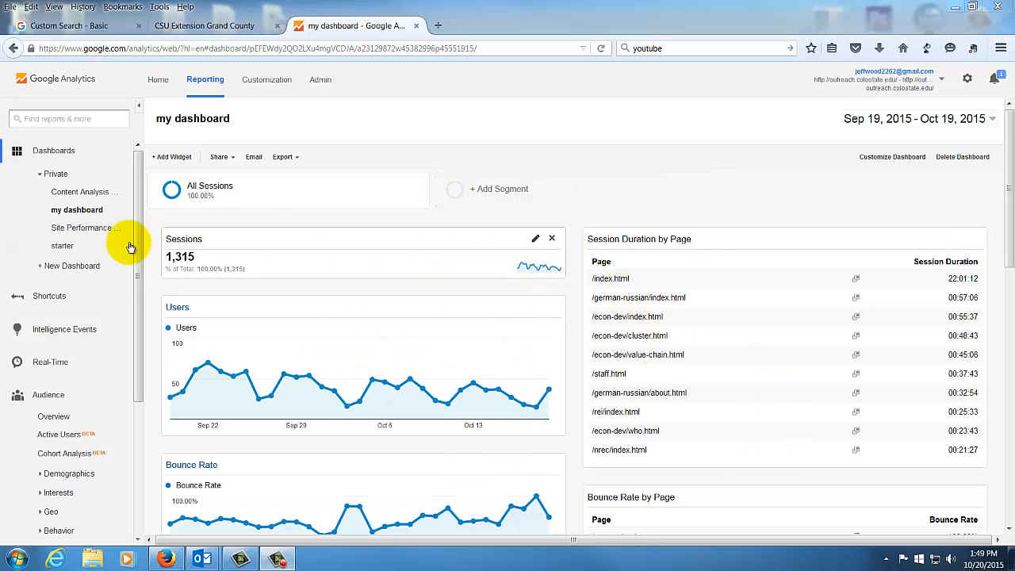
Create a new dashboard from the Starter Dashboard template, keeping the name Untitled Dashboard
click(69, 268)
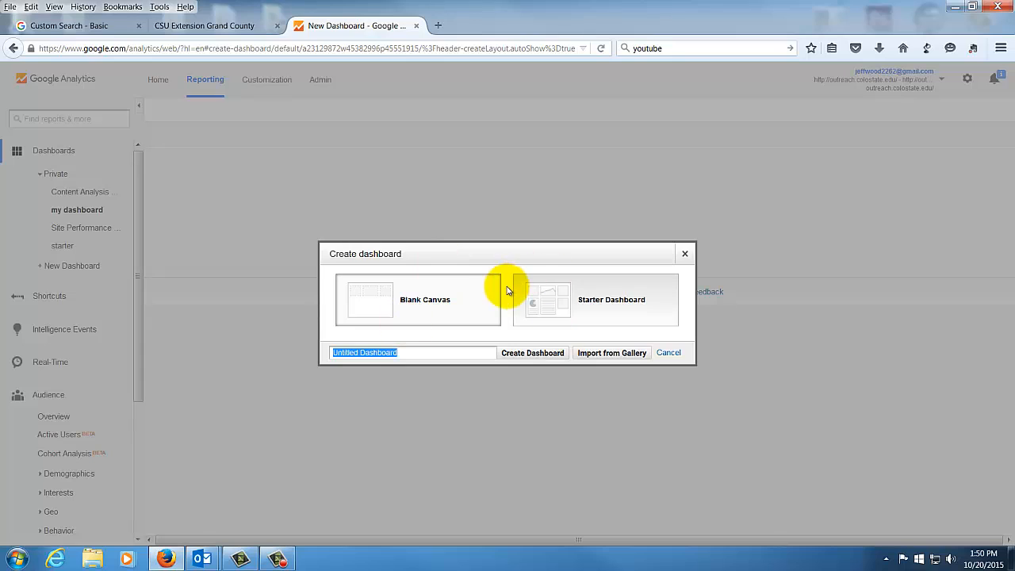
click(403, 302)
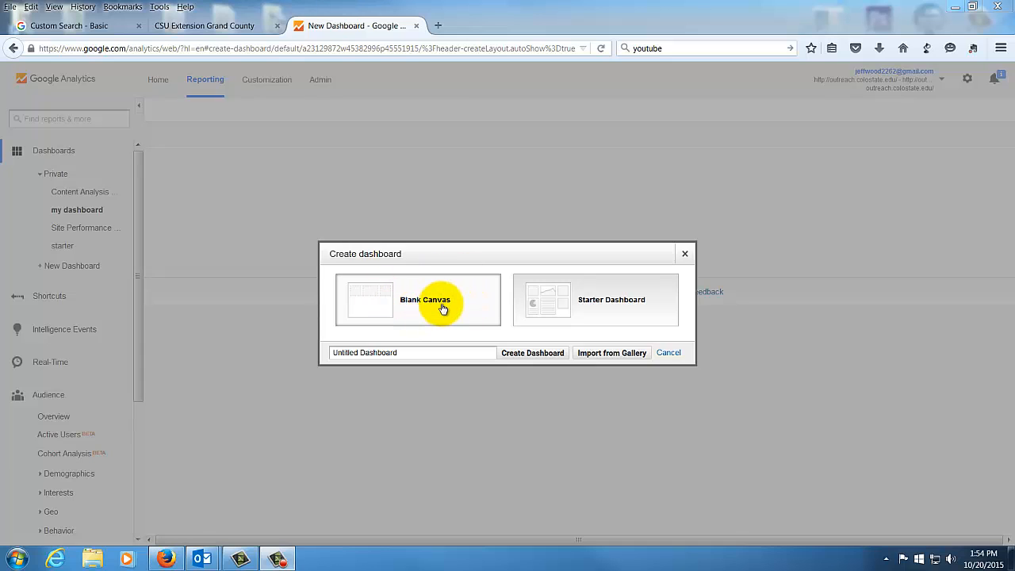
click(608, 308)
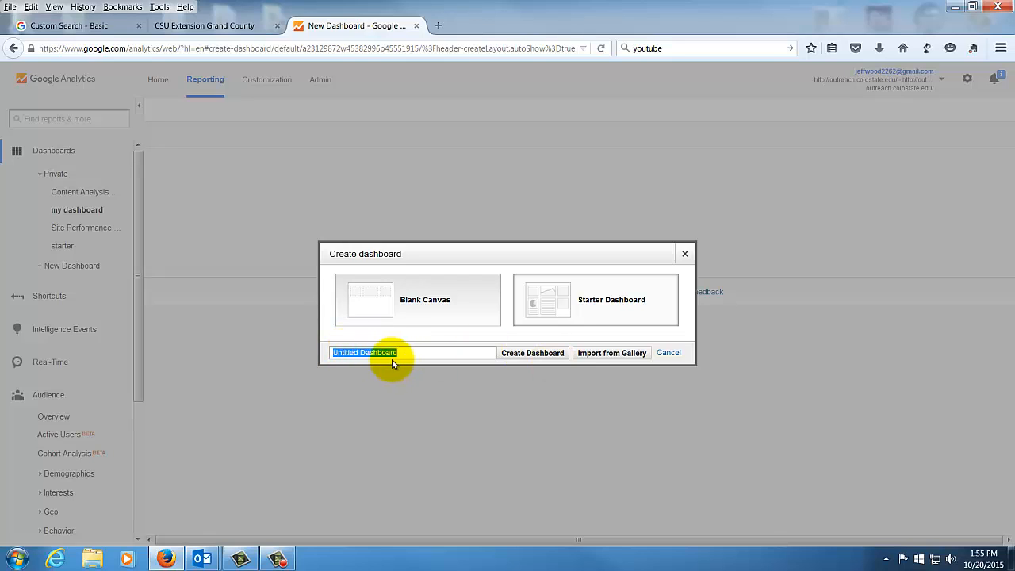
click(532, 354)
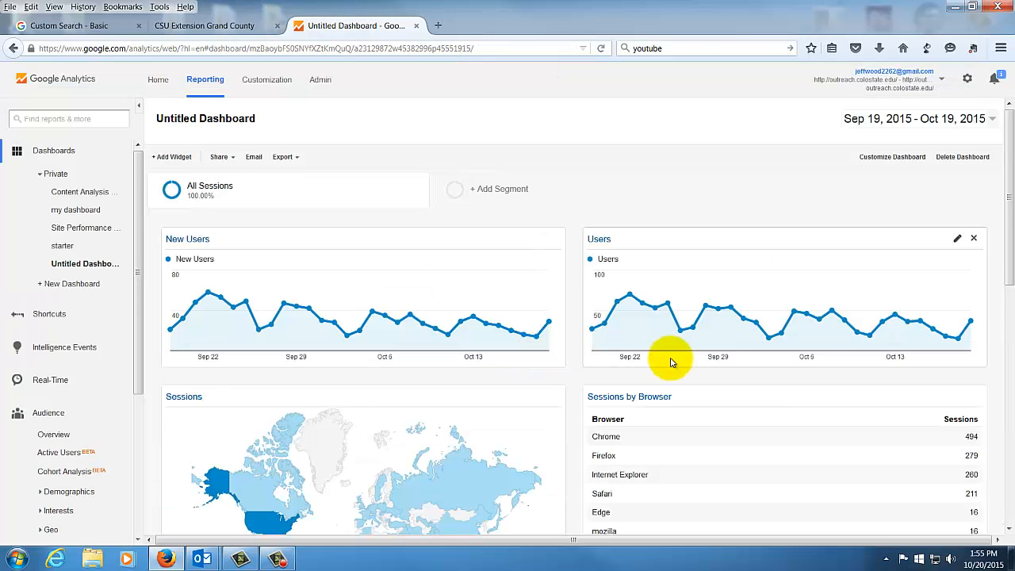
Look through all the widgets supplied by the starter template in Untitled Dashboard
scroll(672, 361, down, 5)
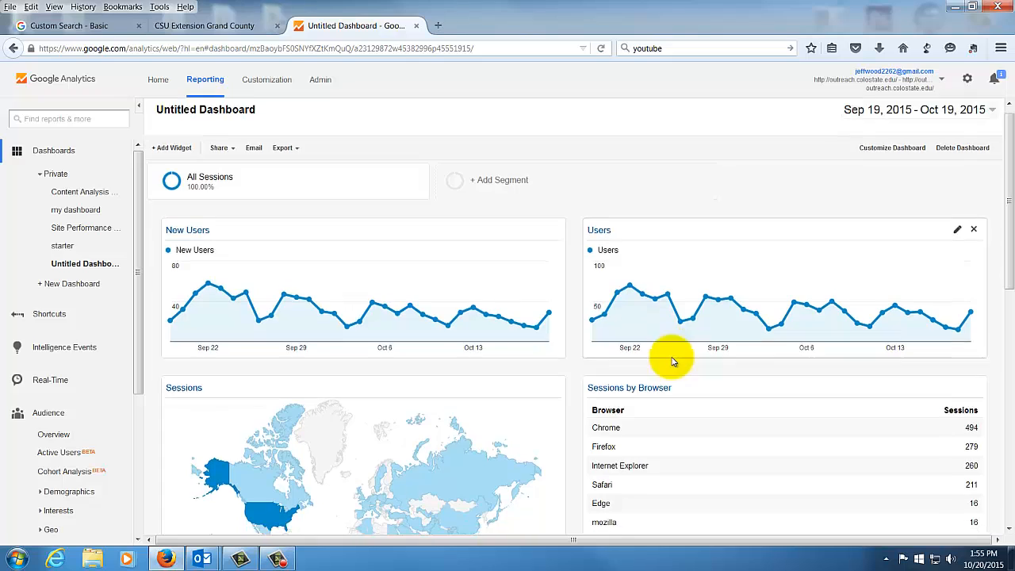
scroll(673, 362, down, 3)
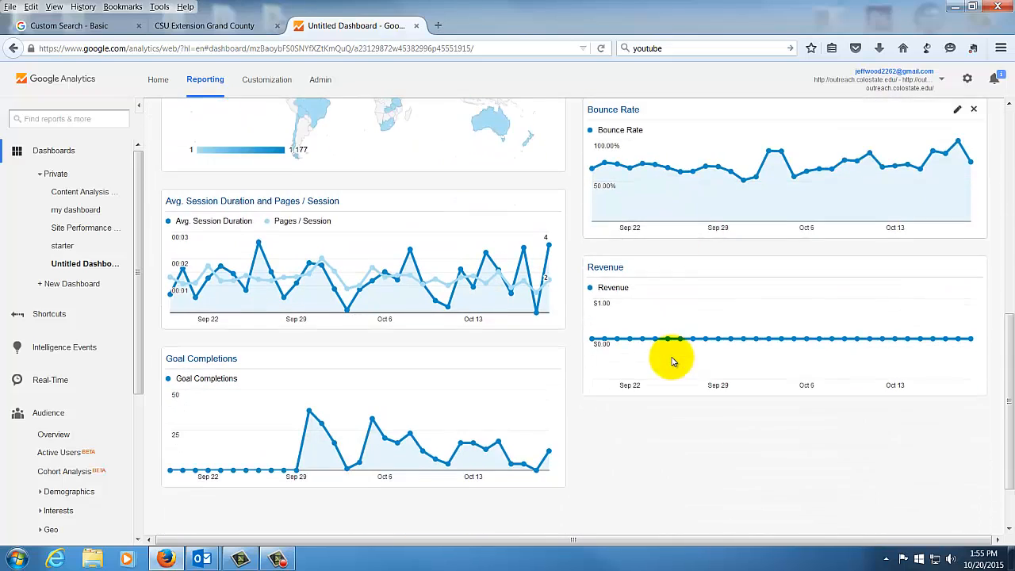
scroll(674, 362, up, 2)
scroll(672, 362, up, 5)
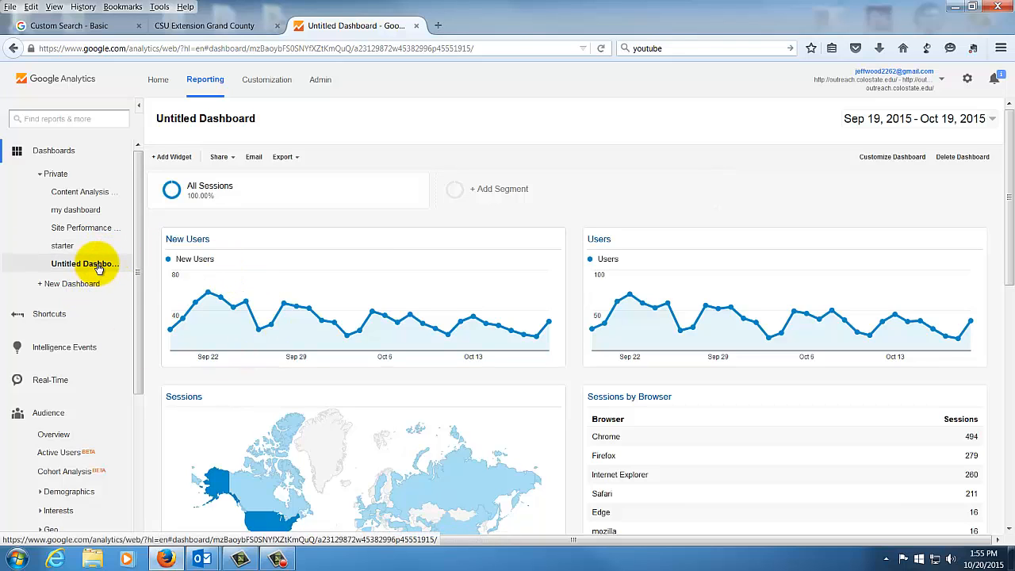
Permanently delete the Untitled Dashboard
click(957, 159)
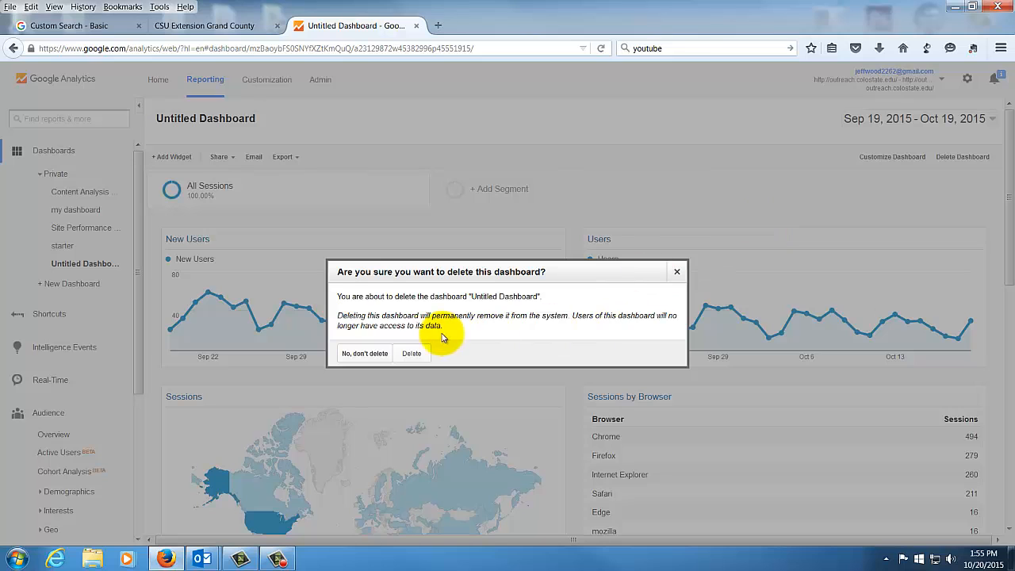
click(410, 354)
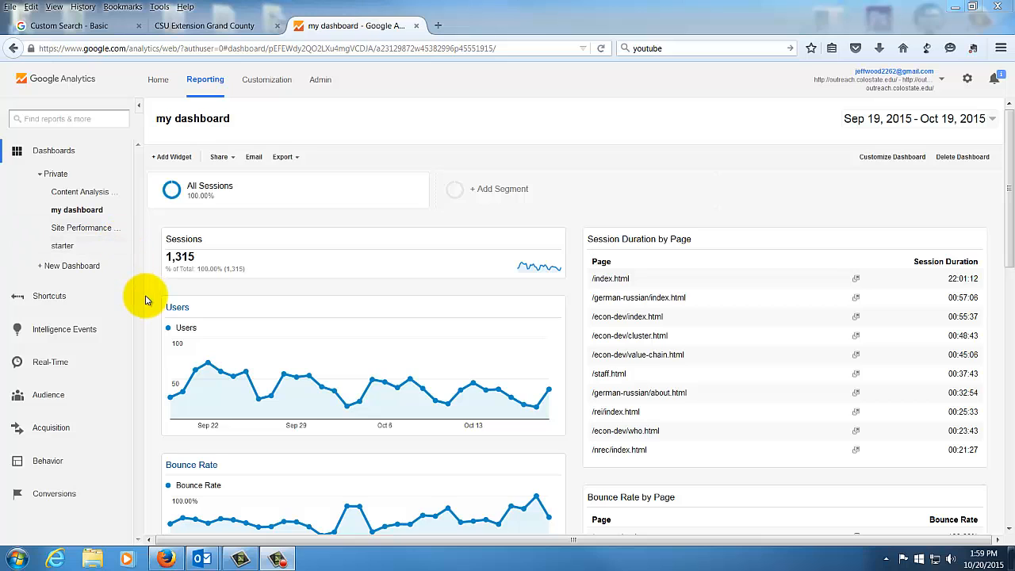
Start another new dashboard by importing from the gallery and browse the available dashboards to the Content Analysis Dashboard
click(62, 268)
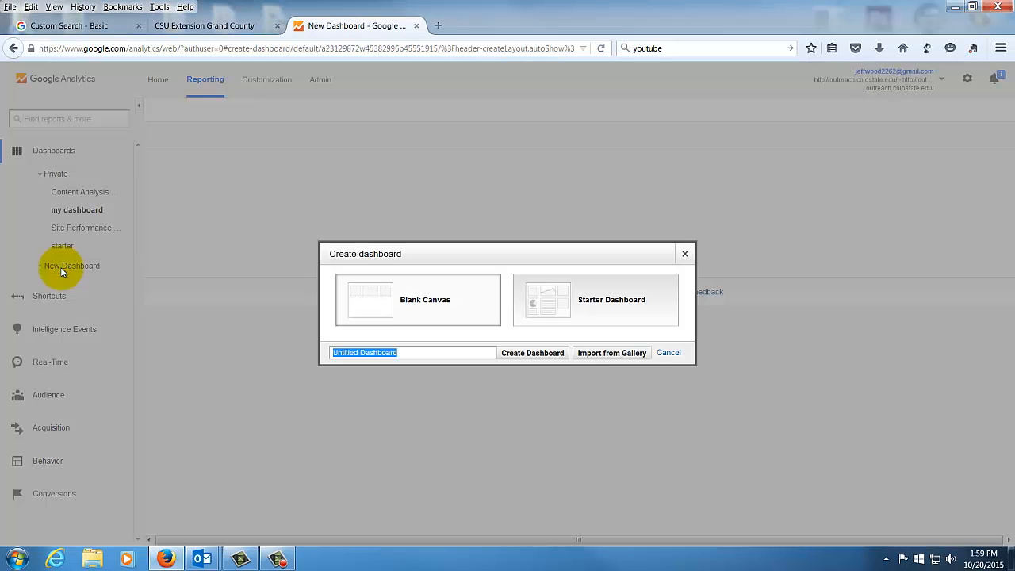
click(613, 354)
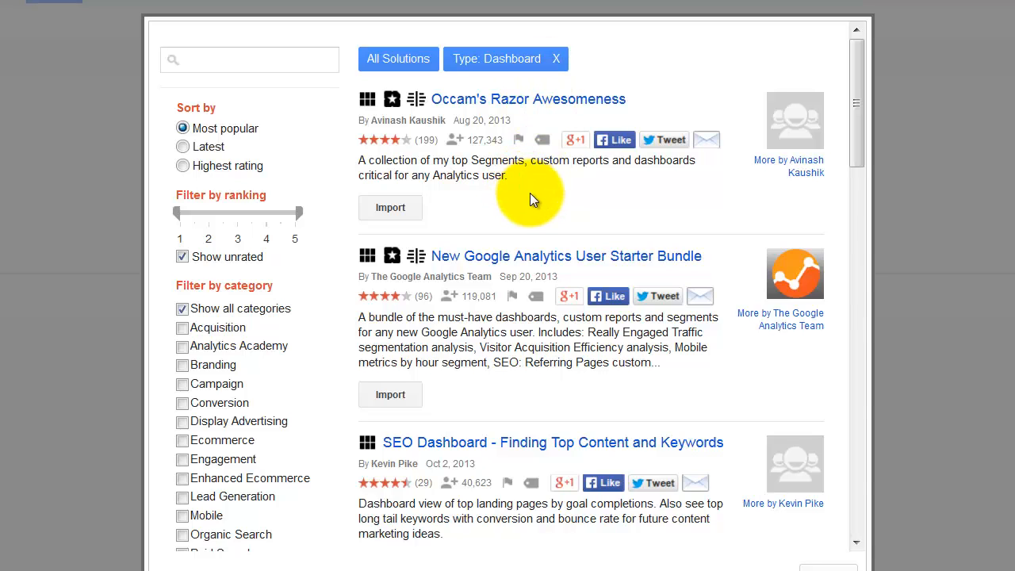
scroll(531, 194, down, 5)
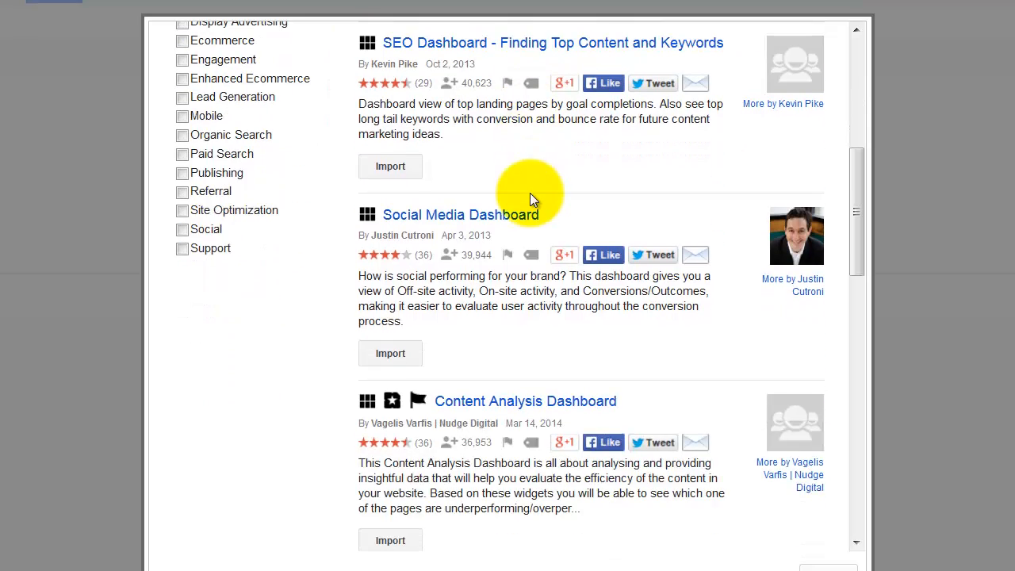
scroll(530, 194, down, 4)
scroll(533, 199, up, 1)
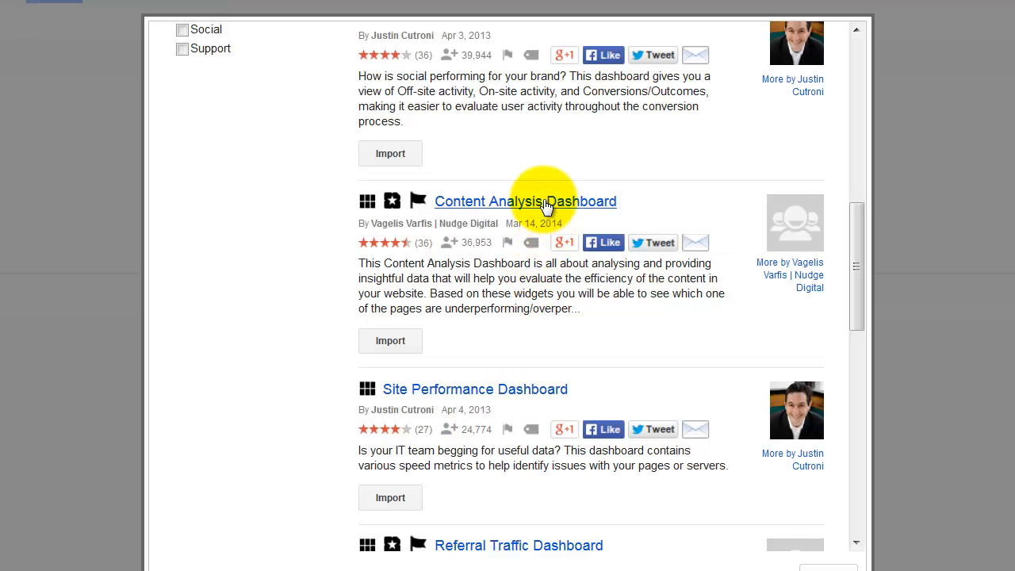
Import the Content Analysis Dashboard from the gallery into the outreach.colostate.edu/ view, keeping its name
mouse_move(537, 246)
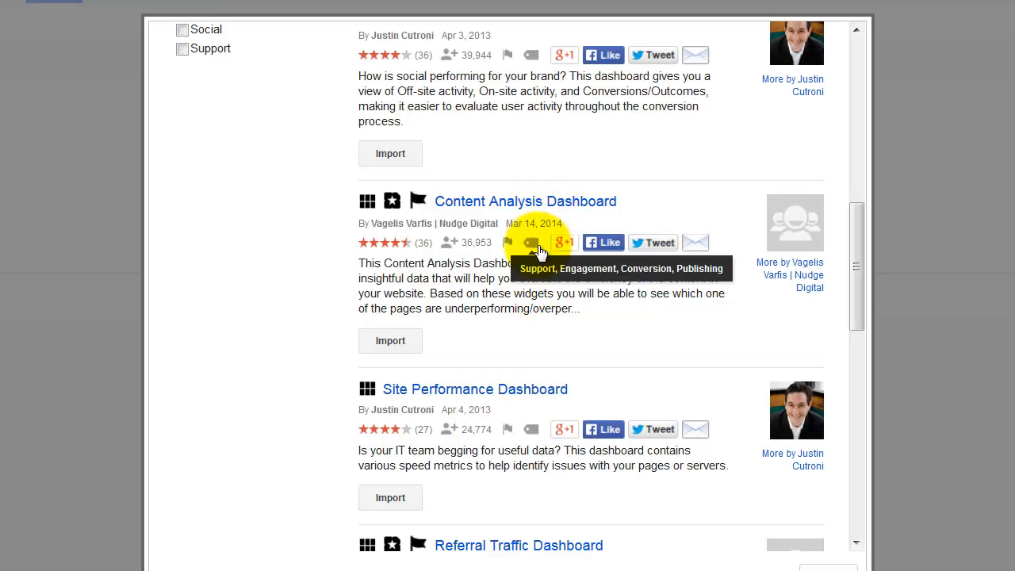
click(527, 208)
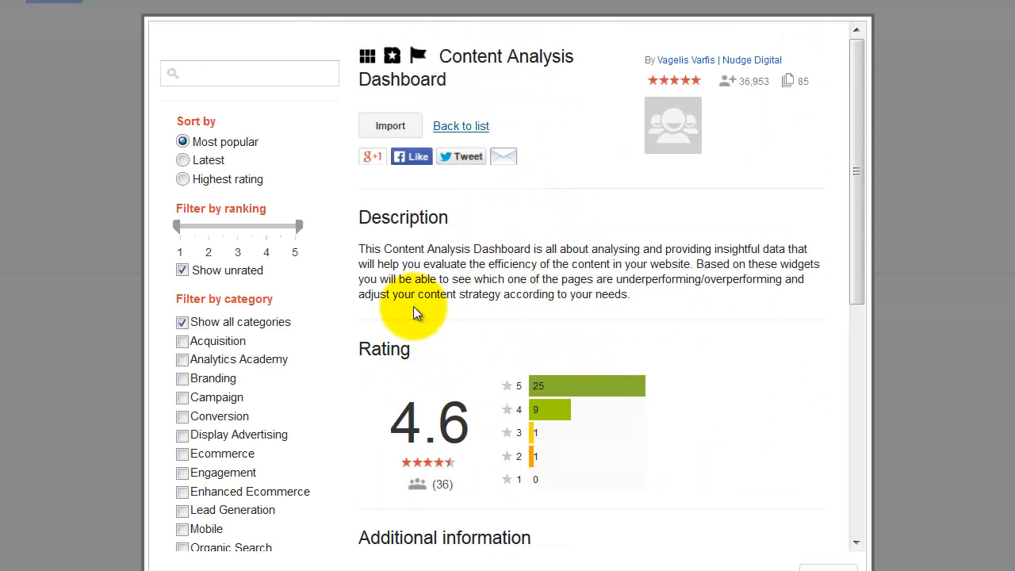
click(401, 126)
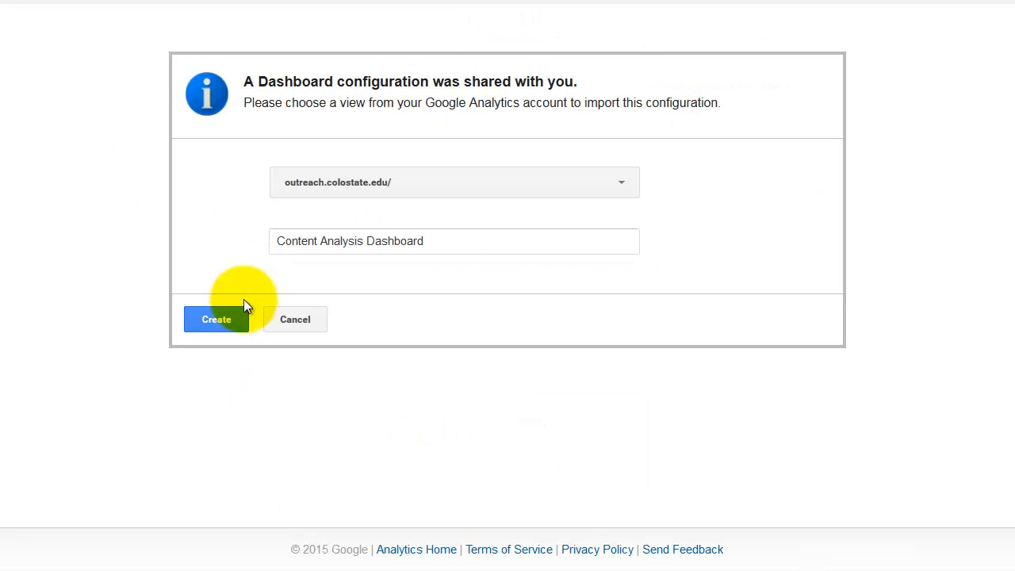
click(242, 316)
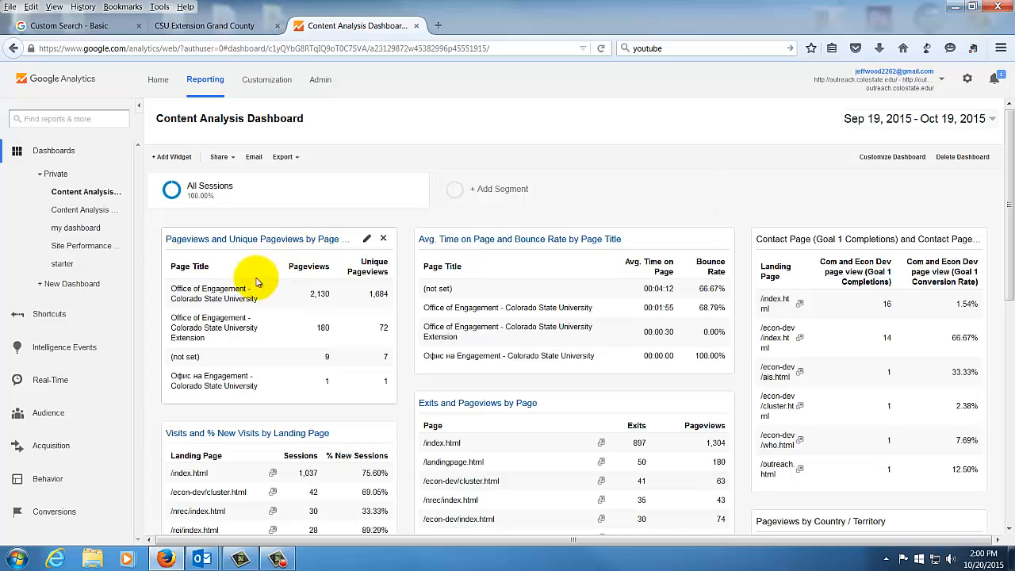
Look through the imported Content Analysis Dashboard's widgets on pageviews, landing pages, bounce rate, exits, goal completions and country
scroll(240, 290, down, 3)
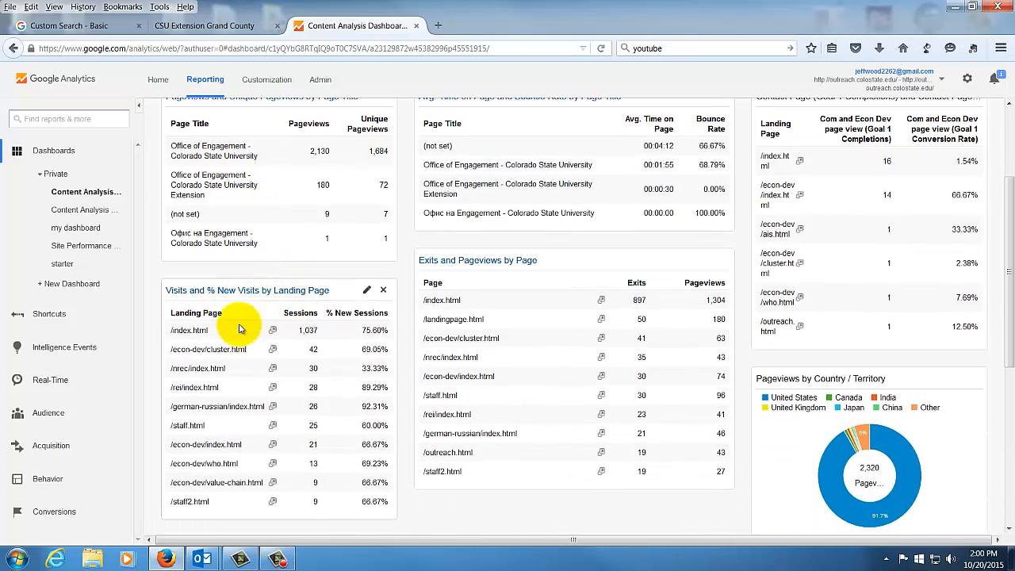
scroll(232, 334, down, 1)
scroll(233, 334, up, 4)
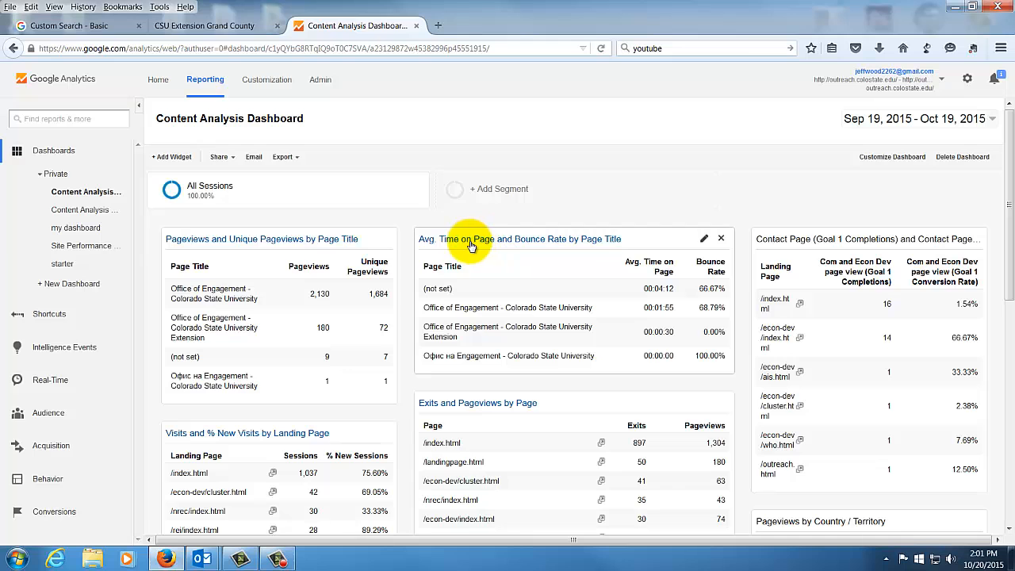
scroll(465, 242, down, 2)
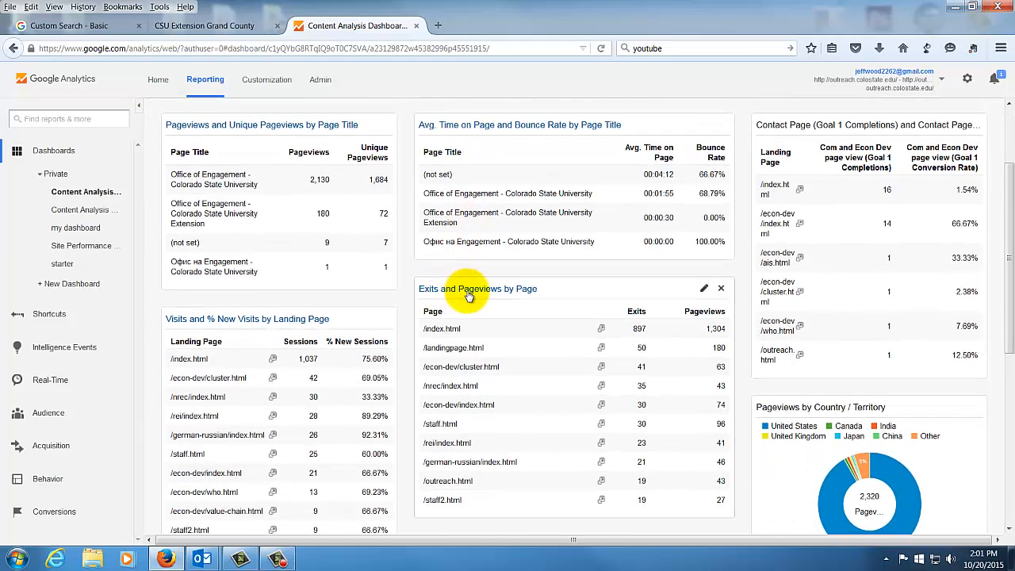
scroll(450, 346, up, 2)
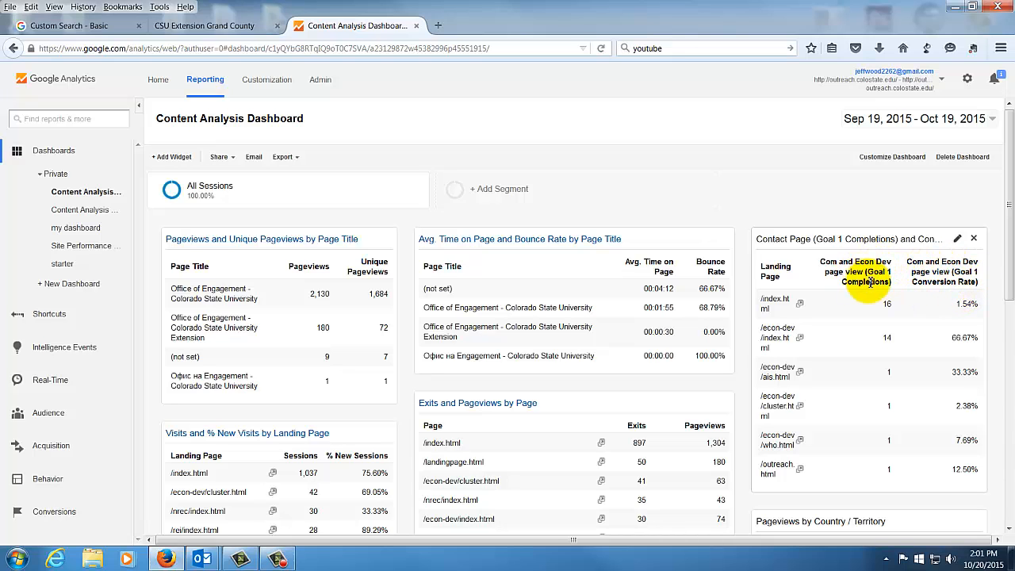
scroll(893, 274, down, 3)
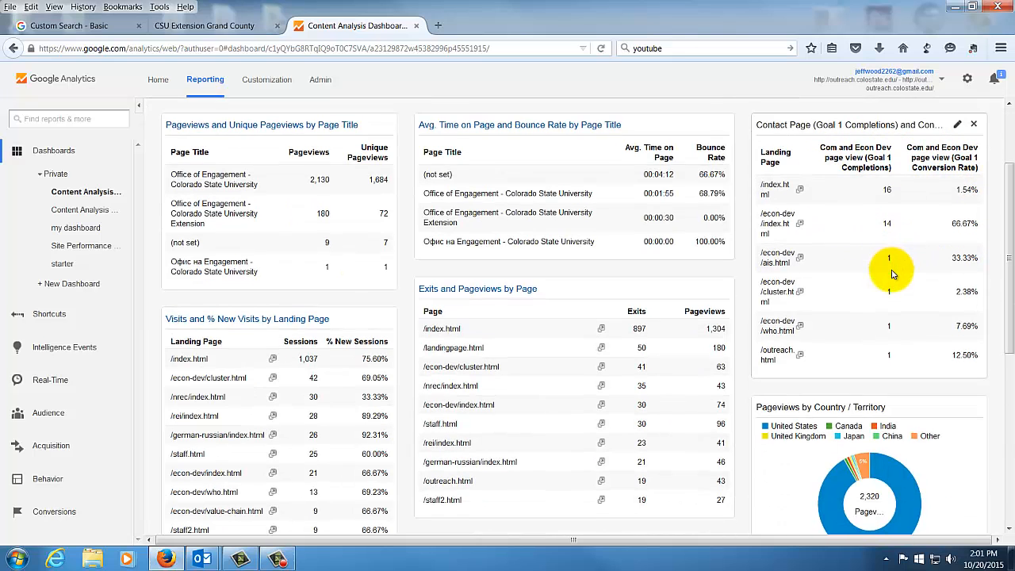
scroll(893, 274, down, 6)
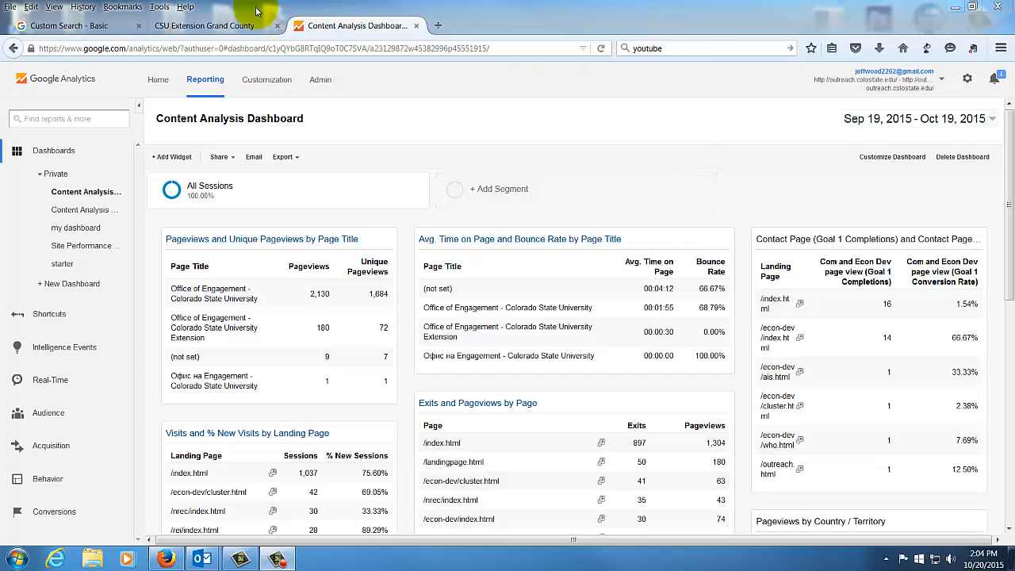
Open the second Content Analysis Dashboard in the private list and review its widgets, starting with Sessions and Bounce Rate
click(104, 212)
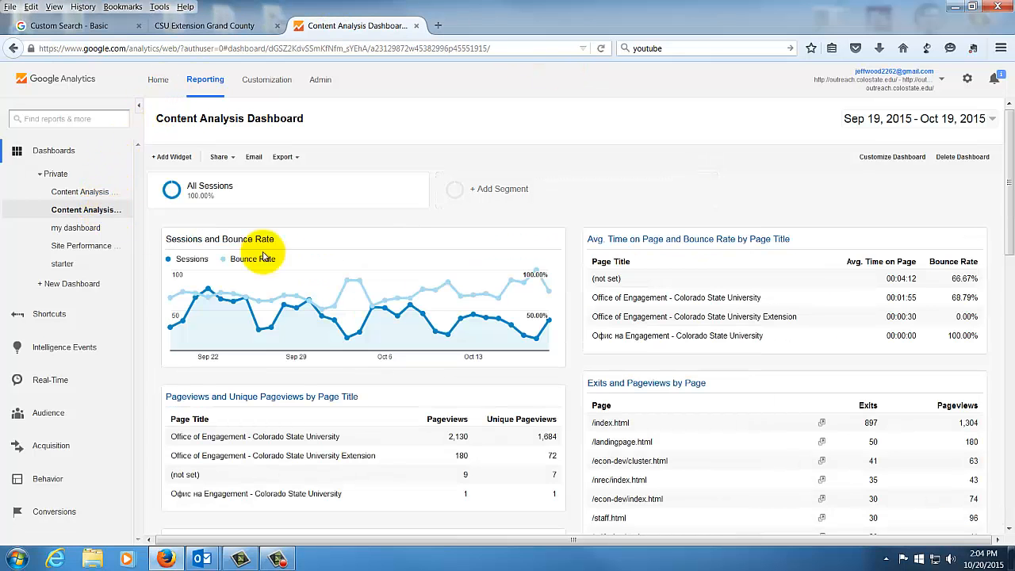
scroll(538, 268, down, 3)
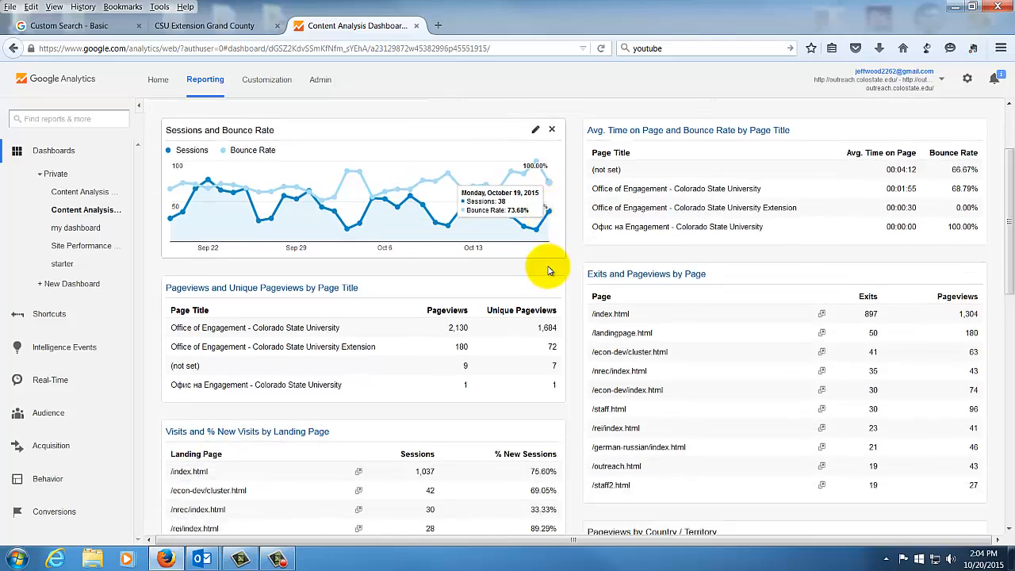
scroll(548, 270, down, 7)
scroll(548, 271, up, 4)
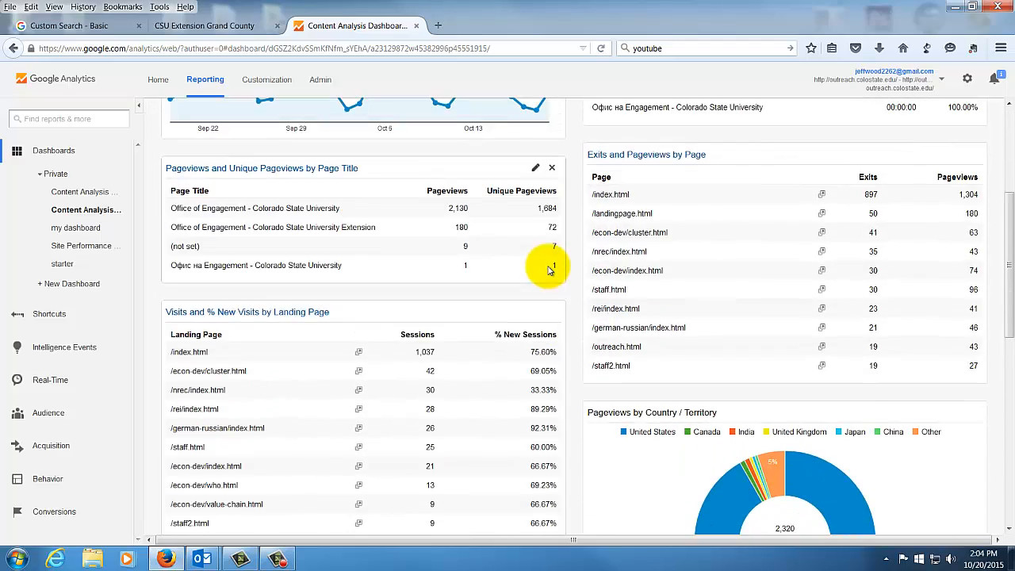
scroll(548, 270, up, 6)
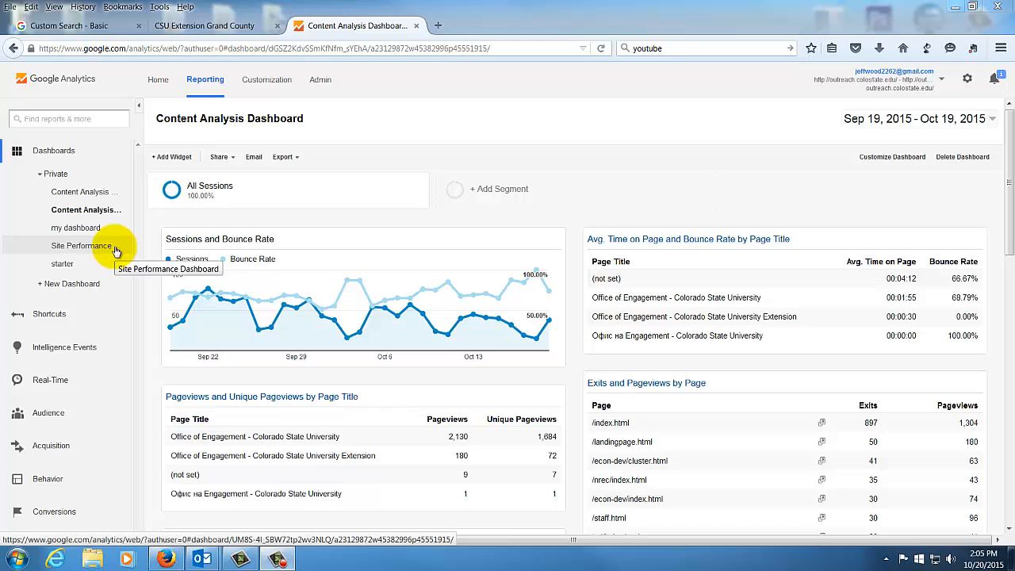
Create another dashboard by importing the Site Performance Dashboard from the gallery into the outreach.colostate.edu/ view, keeping its name
click(81, 283)
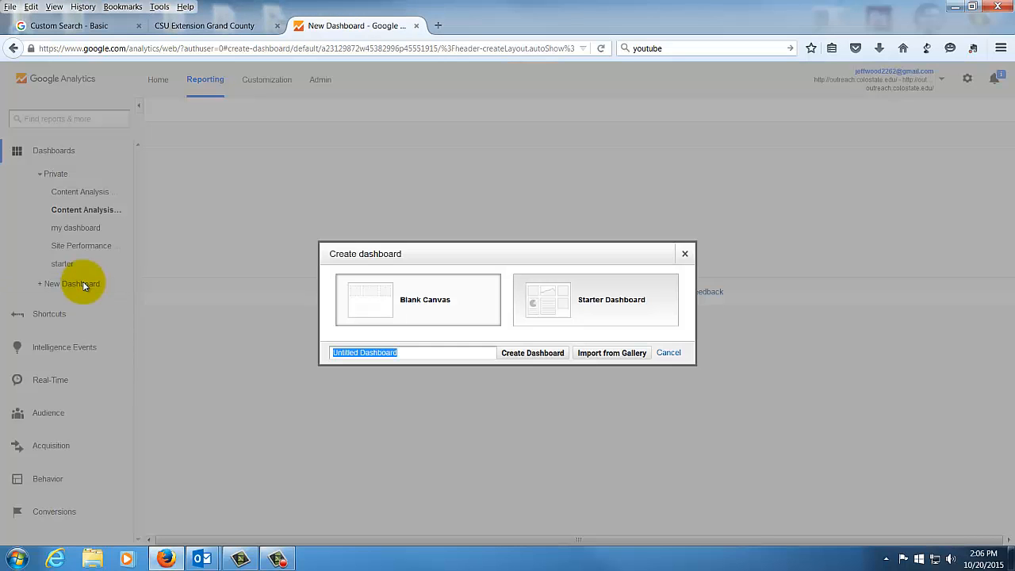
click(590, 353)
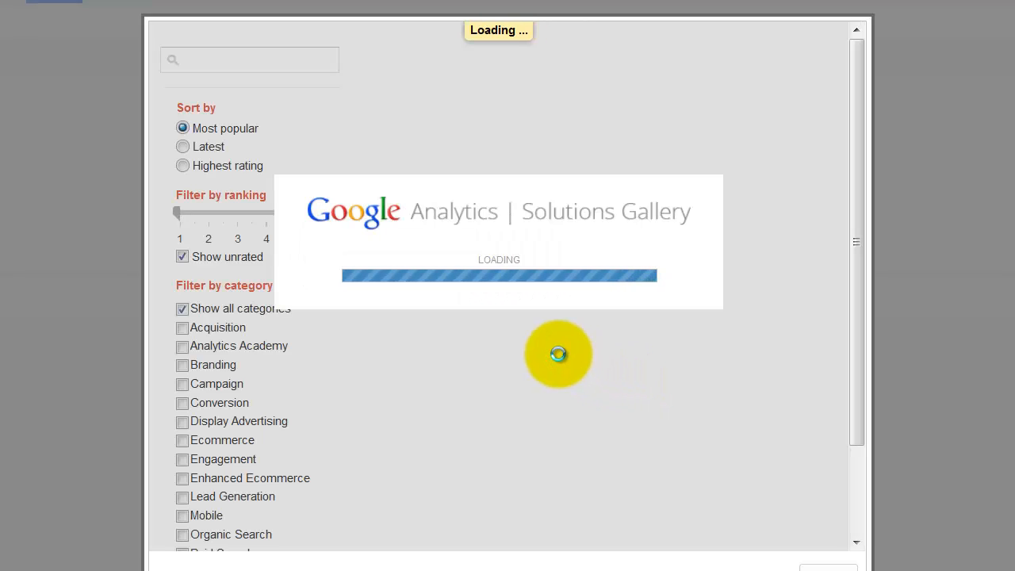
scroll(560, 357, down, 8)
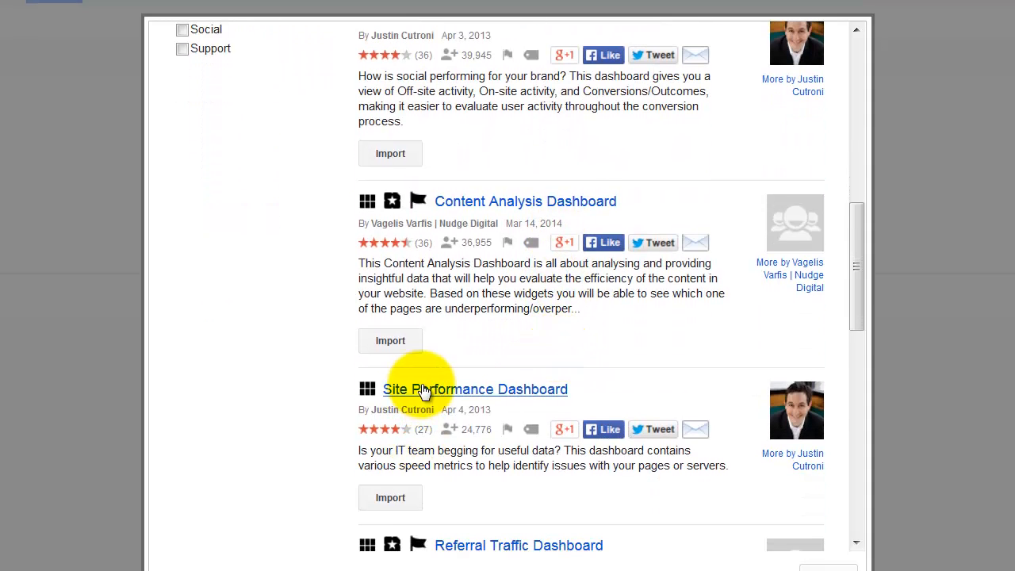
click(421, 389)
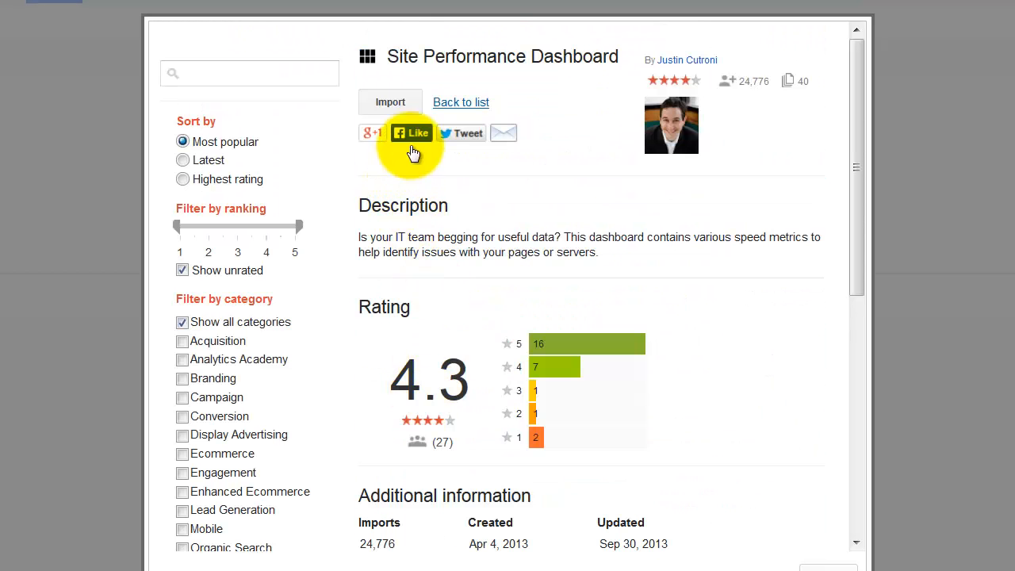
click(395, 104)
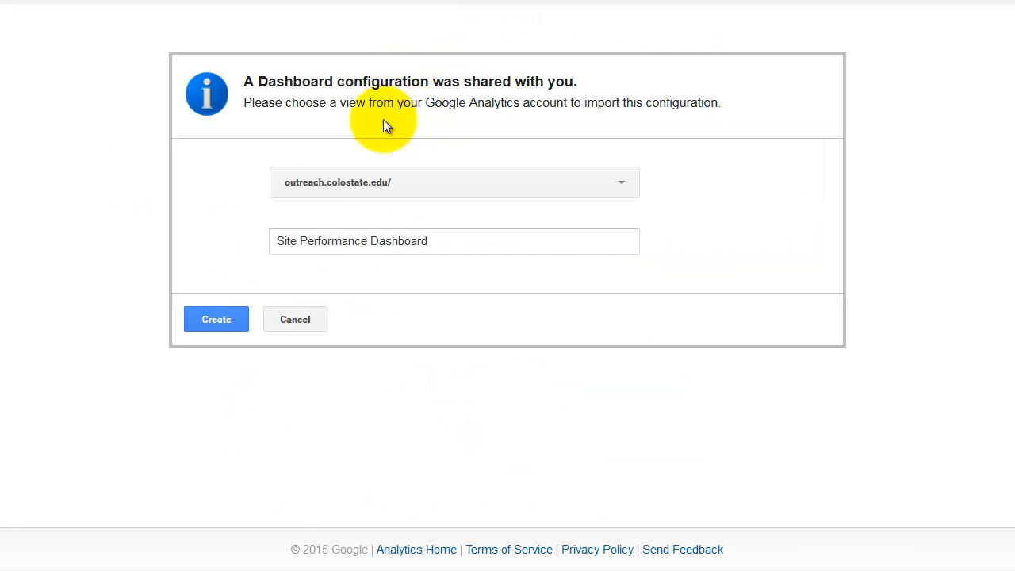
click(225, 319)
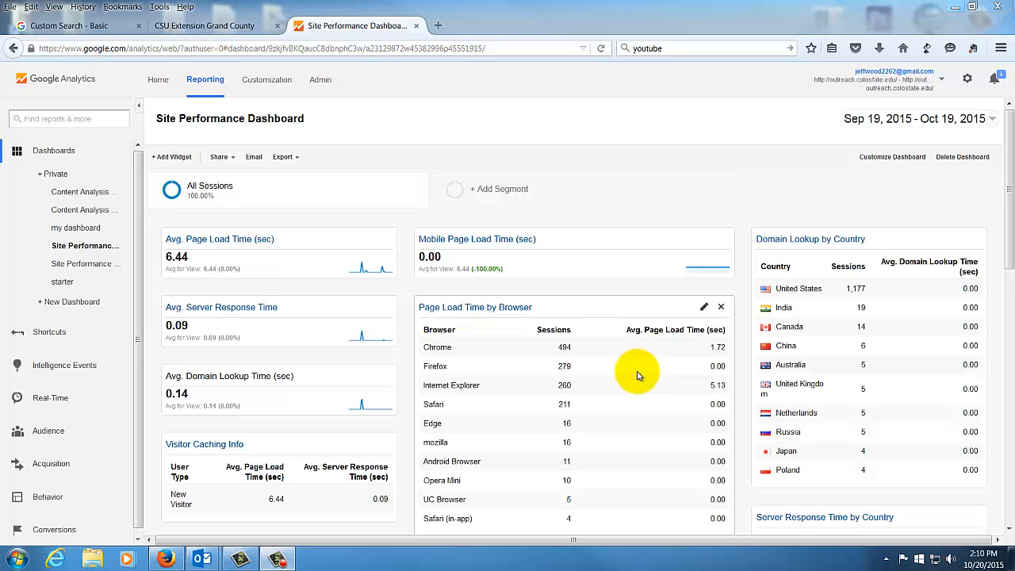
Examine the Site Performance Dashboard's widgets on page load time by browser, popular pages' load time and server response by country
scroll(629, 388, down, 3)
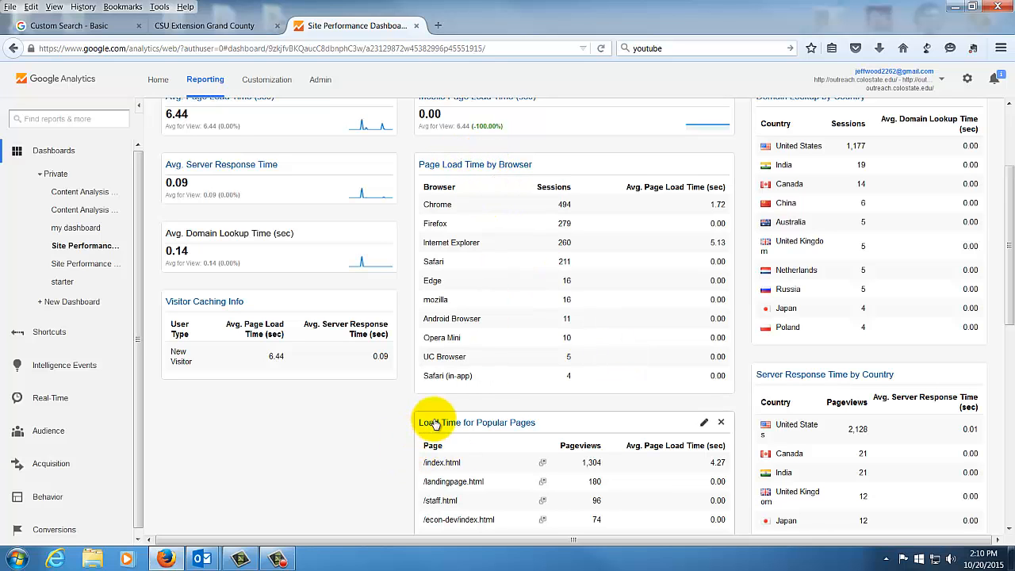
scroll(523, 397, up, 1)
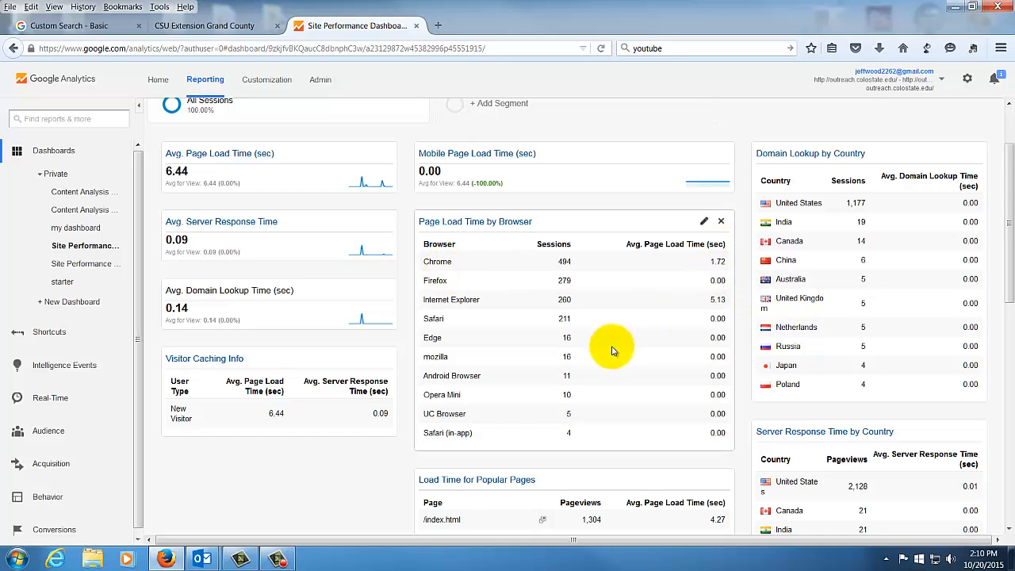
scroll(615, 349, down, 4)
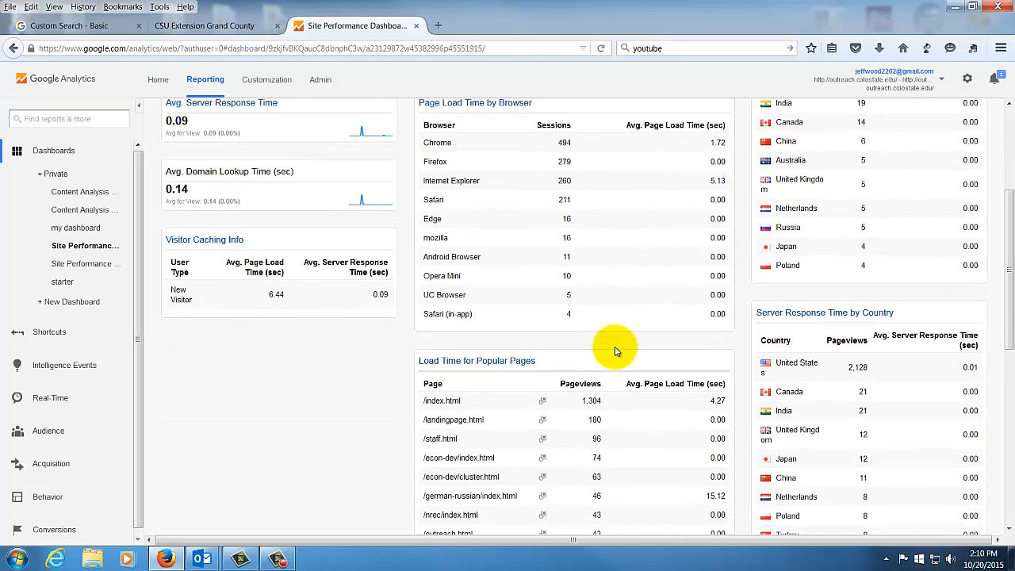
scroll(373, 362, down, 1)
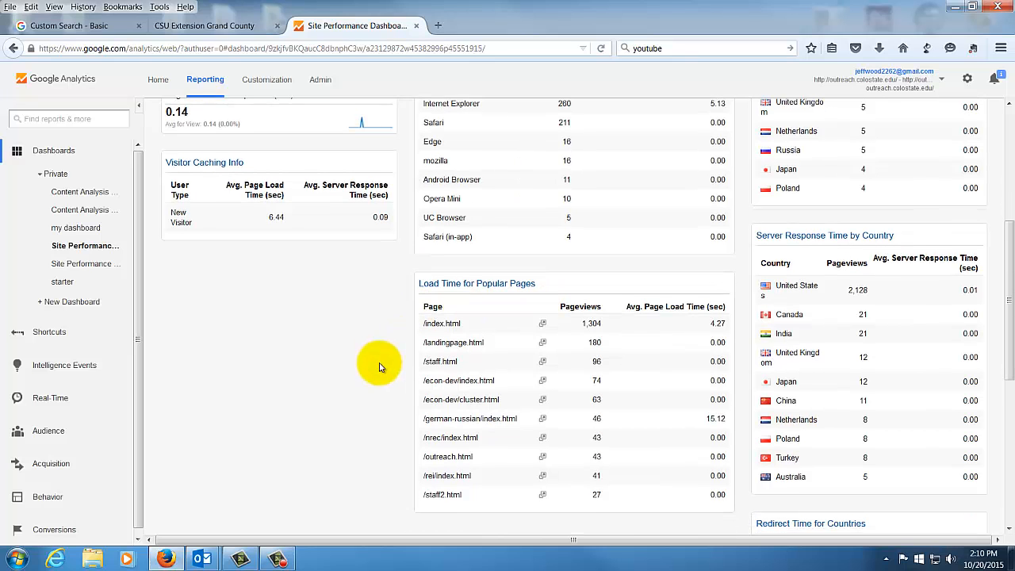